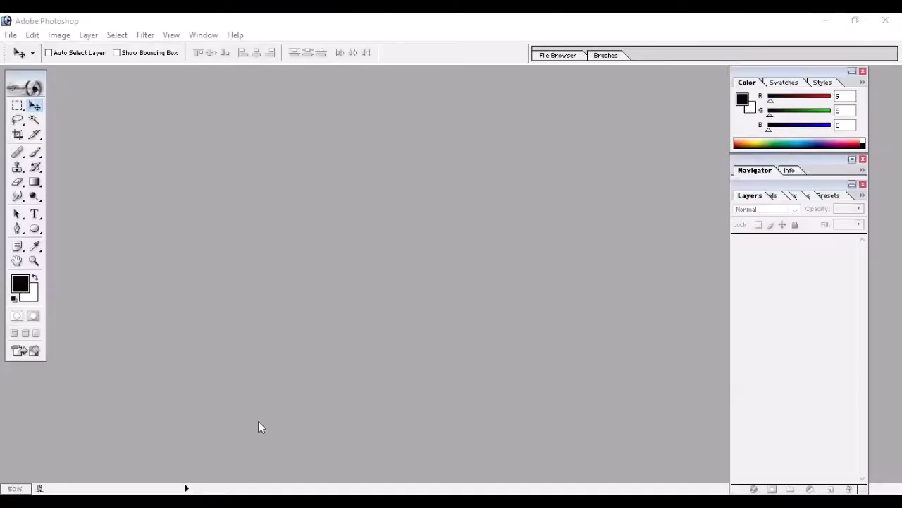
- Create a new white 1920×1080 document named 'how to create inside box photo'
{"action": "left_click", "coordinate": [9, 35]}
{"action": "left_click", "coordinate": [7, 52]}
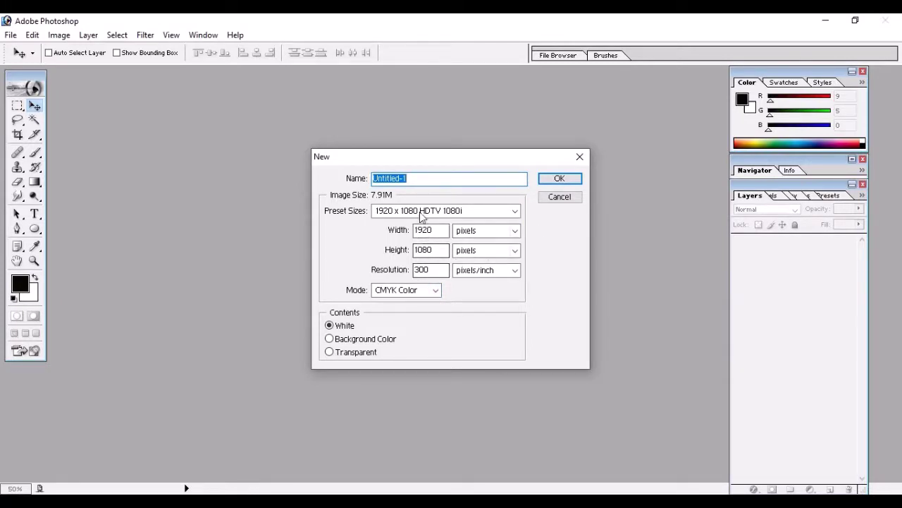
{"action": "left_click", "coordinate": [421, 178]}
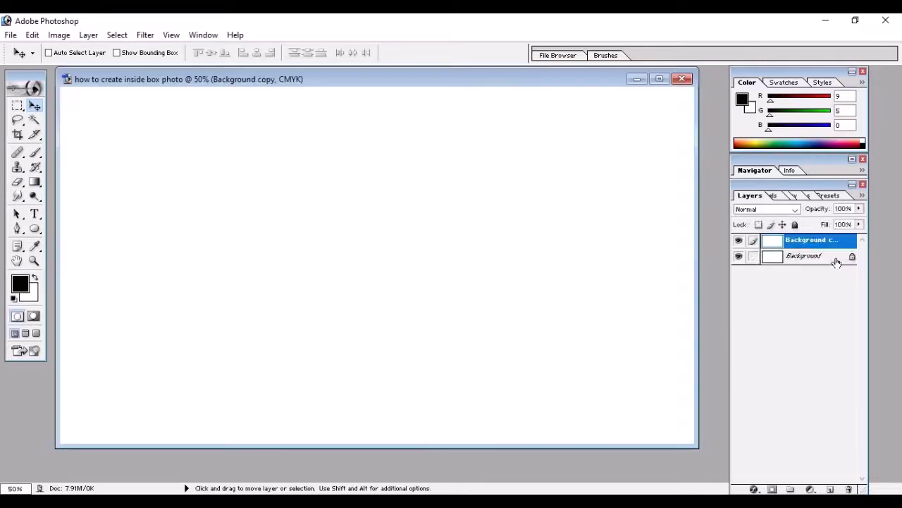
- Convert the Background into an ordinary layer named Layer 0
{"action": "double_click", "coordinate": [836, 261]}
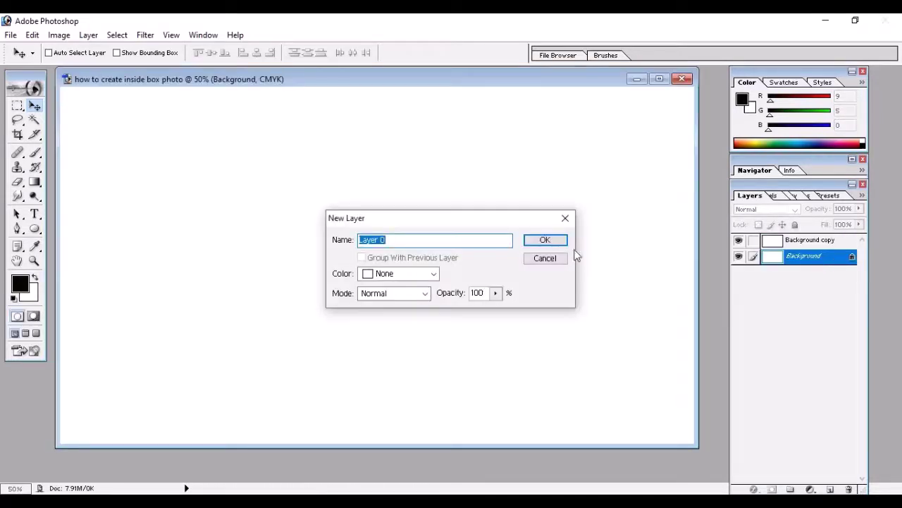
{"action": "left_click", "coordinate": [557, 241]}
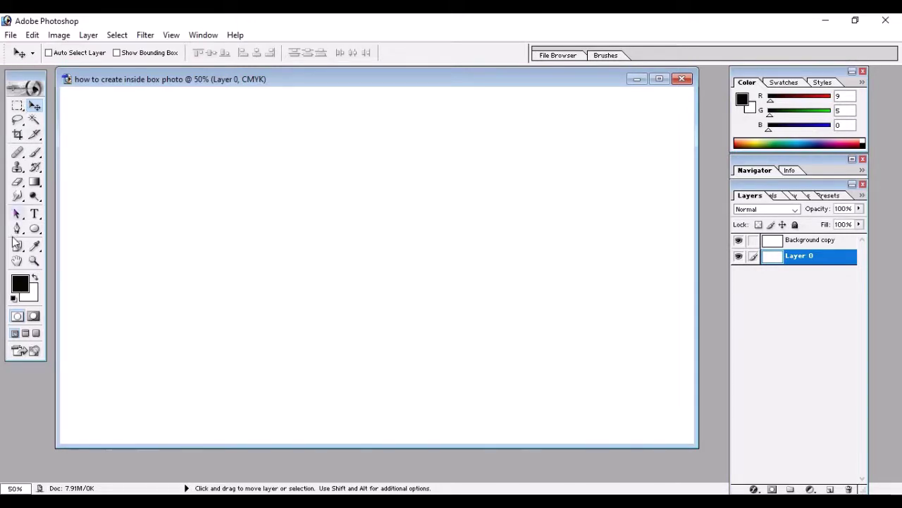
{"action": "left_click", "coordinate": [17, 107]}
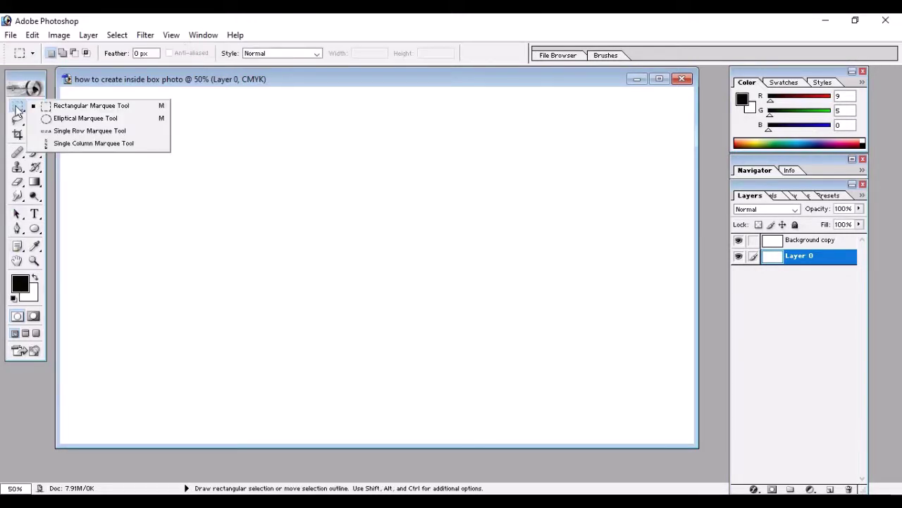
- Fill a bottom-left rectangular selection with black on Background copy, then deselect
{"action": "left_click", "coordinate": [71, 105]}
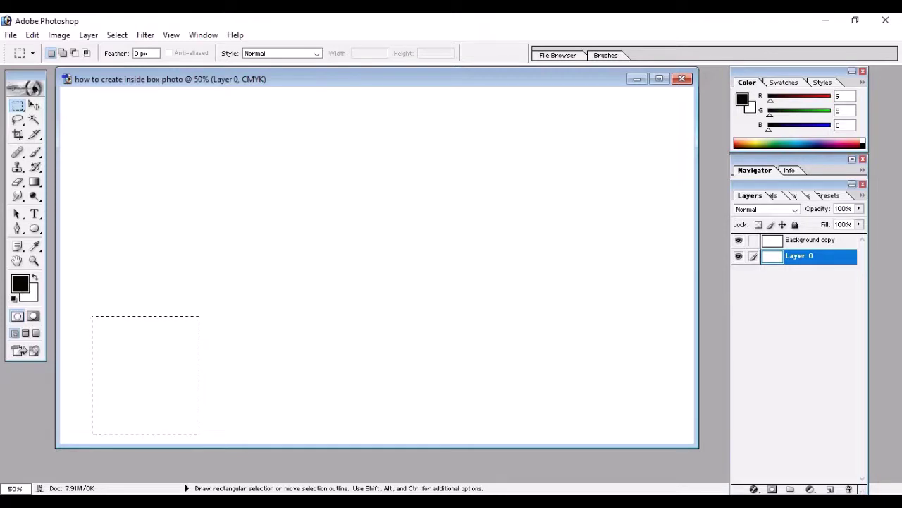
{"action": "key", "text": "alt"}
{"action": "key", "text": "Delete"}
{"action": "left_click", "coordinate": [806, 247]}
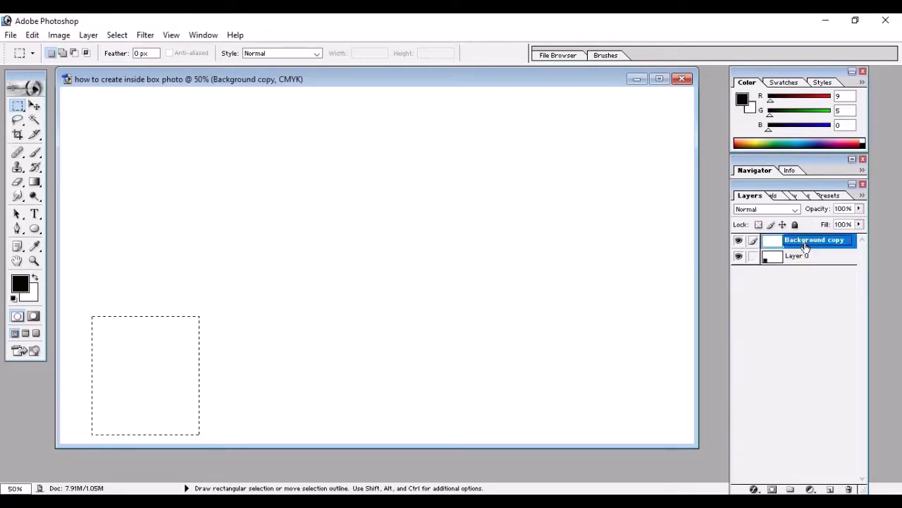
{"action": "key", "text": "alt"}
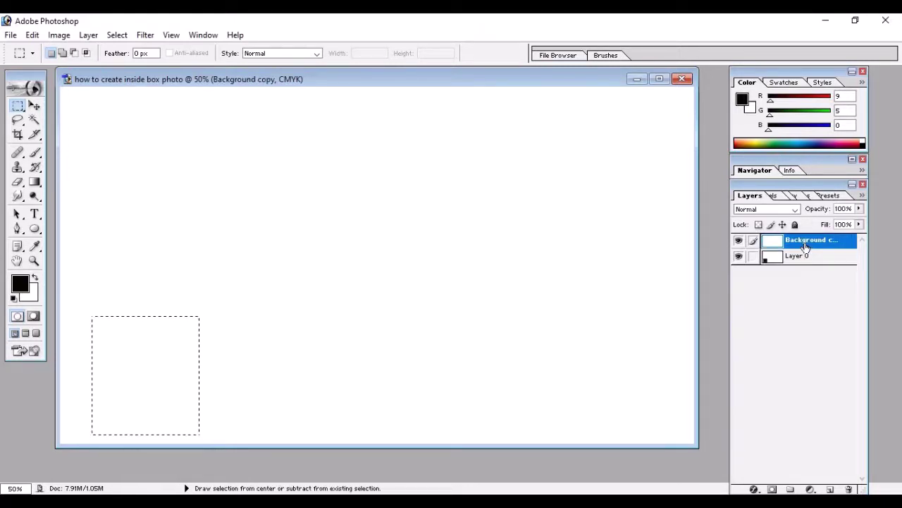
{"action": "key", "text": "alt+BackSpace"}
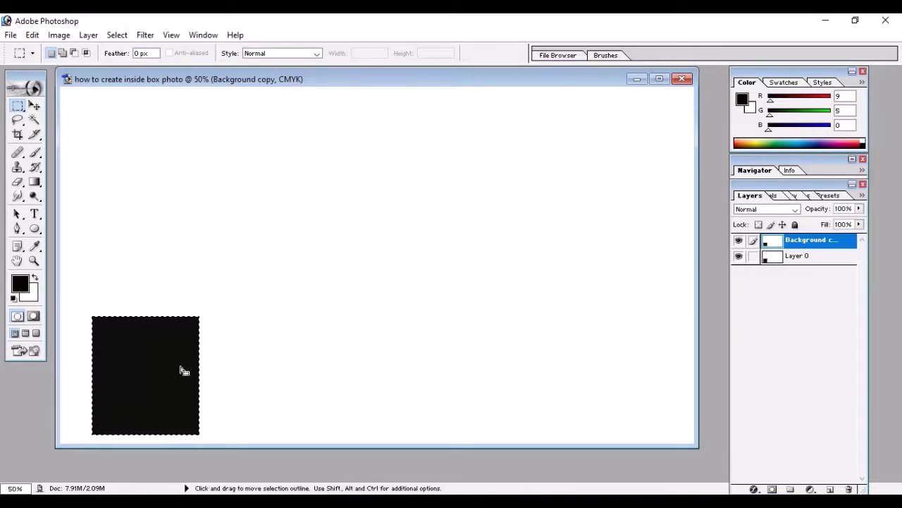
{"action": "left_click", "coordinate": [117, 35]}
{"action": "left_click", "coordinate": [141, 65]}
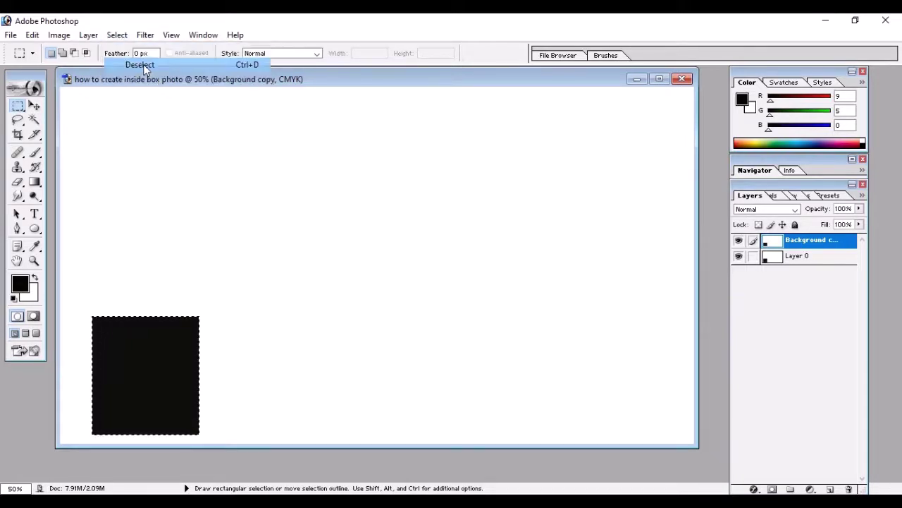
{"action": "key", "text": "shift"}
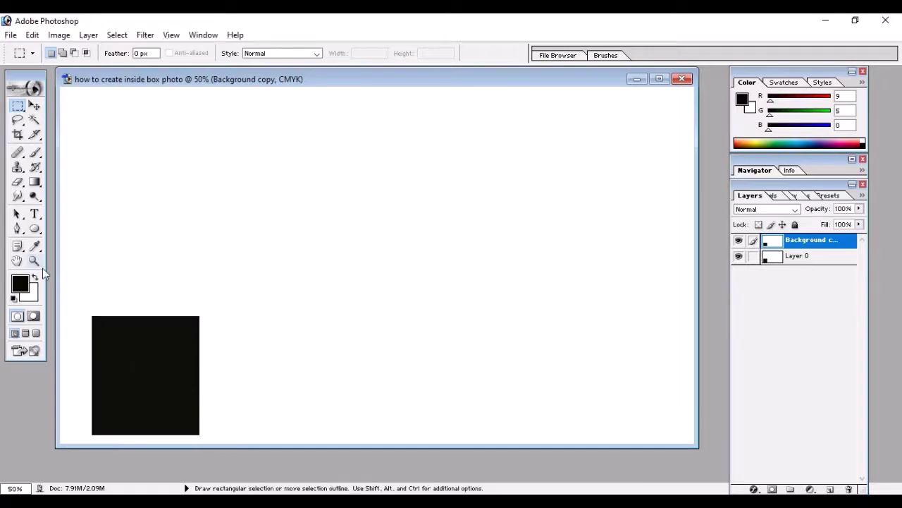
- Alt-drag copies of the black box rightward to form an aligned row of three
{"action": "left_click", "coordinate": [34, 106]}
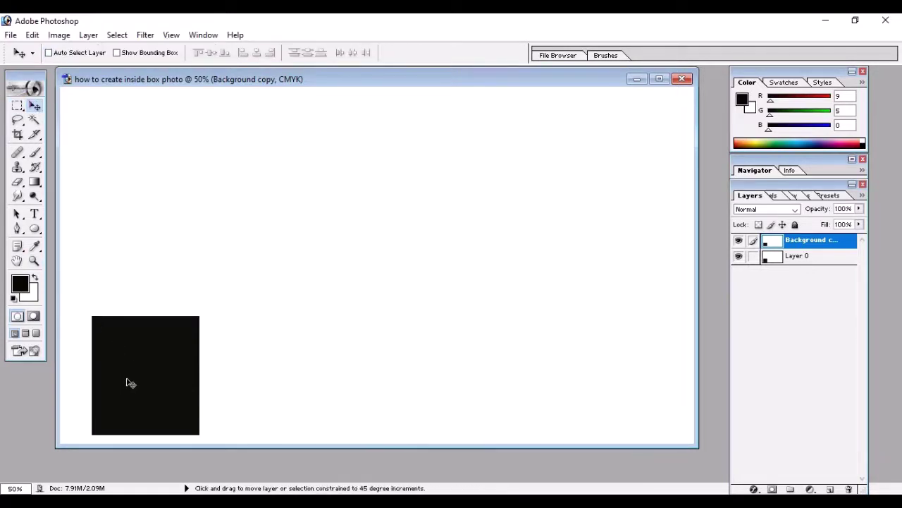
{"action": "mouse_move", "coordinate": [130, 383]}
{"action": "left_mouse_down"}
{"action": "mouse_move", "coordinate": [292, 373]}
{"action": "mouse_move", "coordinate": [454, 391]}
{"action": "mouse_move", "coordinate": [502, 382]}
{"action": "left_mouse_up"}
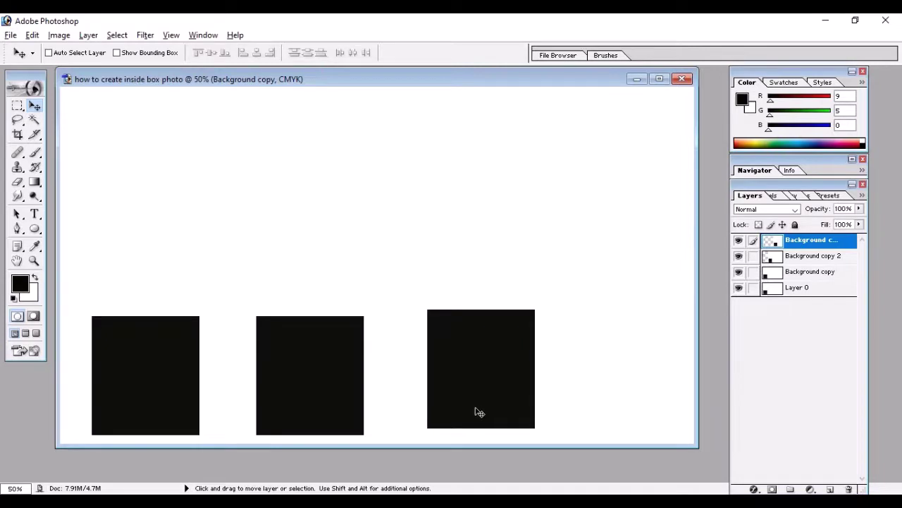
{"action": "key", "text": "ctrl+z"}
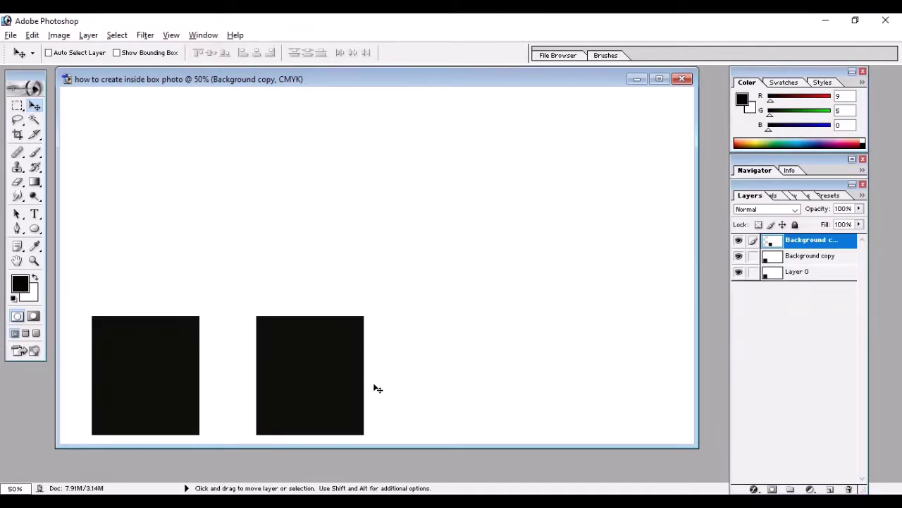
{"action": "mouse_move", "coordinate": [338, 374]}
{"action": "left_mouse_down"}
{"action": "mouse_move", "coordinate": [460, 397]}
{"action": "mouse_move", "coordinate": [497, 393]}
{"action": "left_mouse_up"}
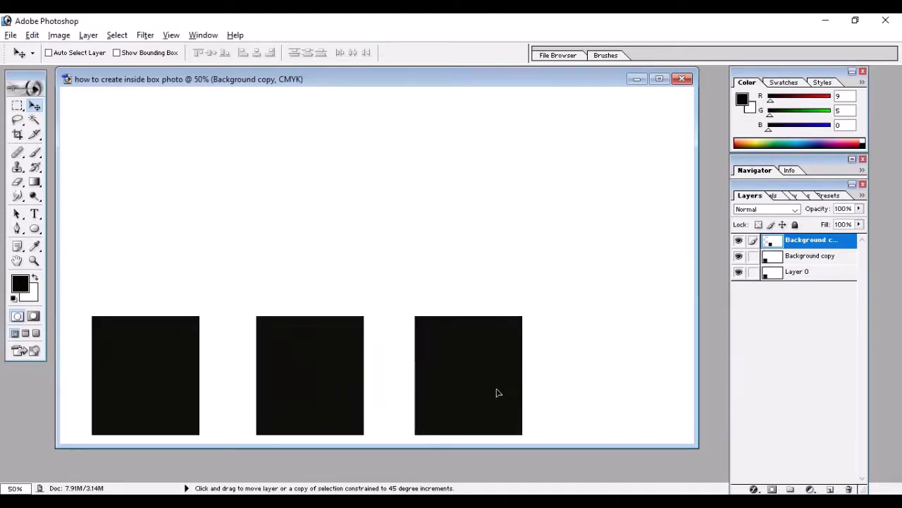
{"action": "left_click_drag", "start_coordinate": [498, 392], "coordinate": [499, 399]}
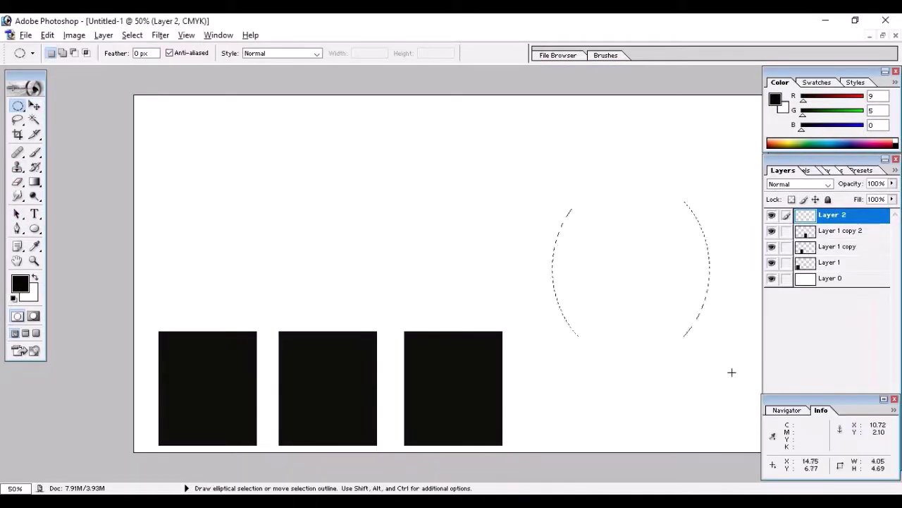
- Draw a large oval selection on the canvas's right side and fill it black
{"action": "left_click_drag", "start_coordinate": [731, 371], "coordinate": [760, 407]}
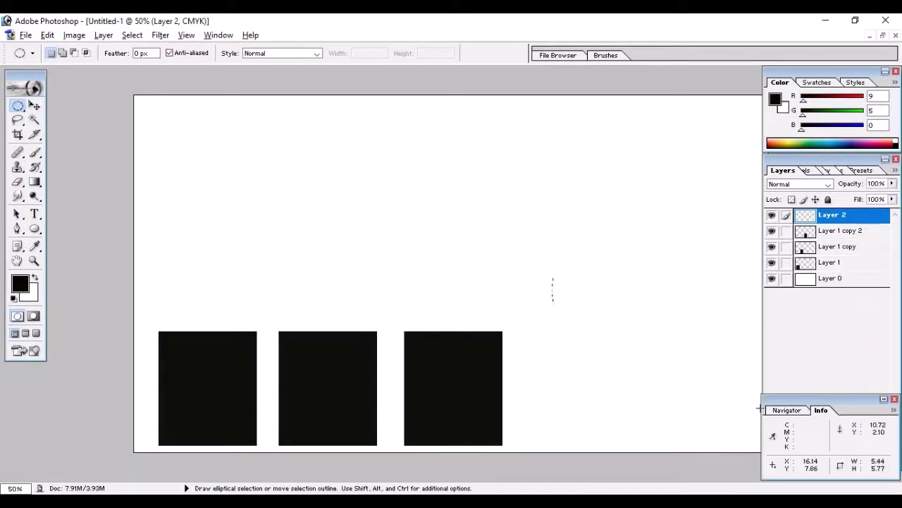
{"action": "left_click_drag", "start_coordinate": [554, 178], "coordinate": [760, 407]}
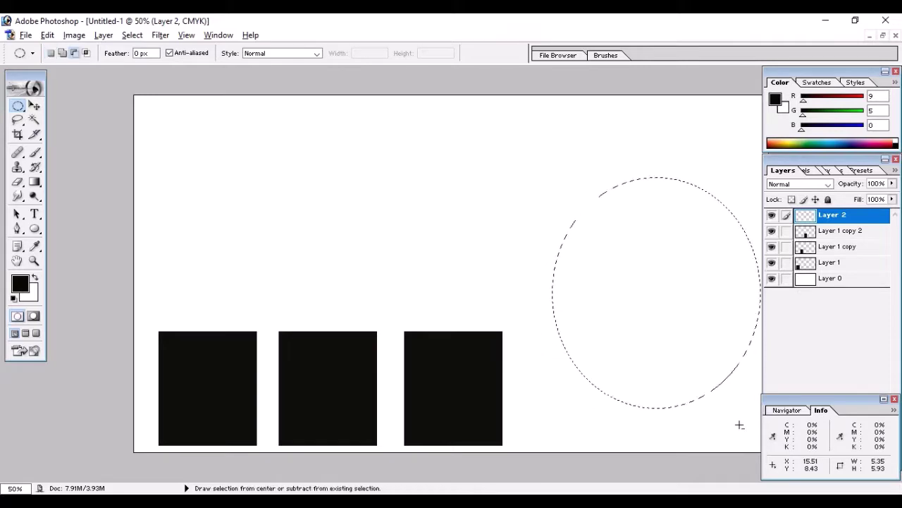
{"action": "key", "text": "alt+BackSpace"}
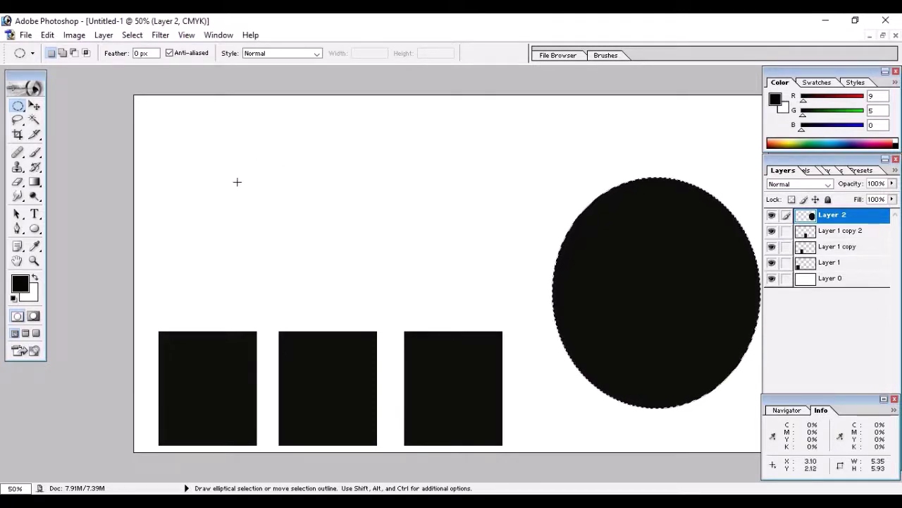
{"action": "left_click", "coordinate": [19, 108]}
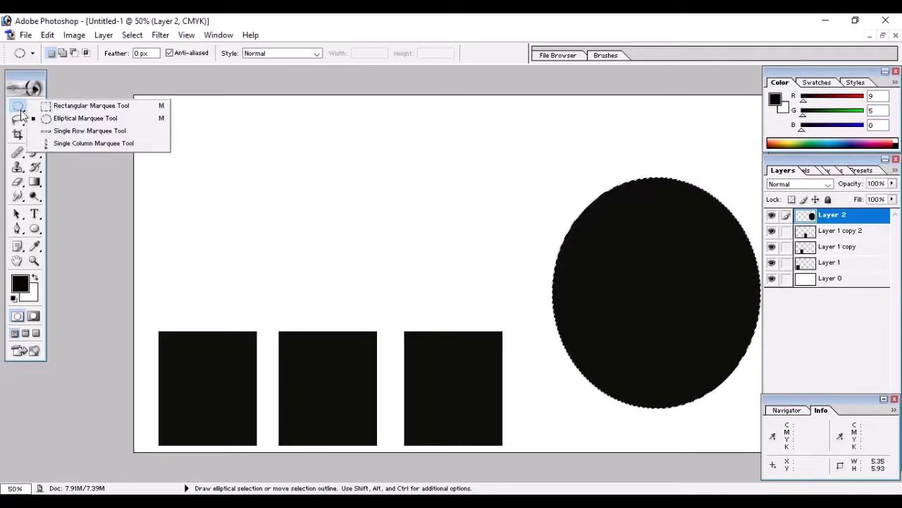
{"action": "left_click", "coordinate": [55, 120]}
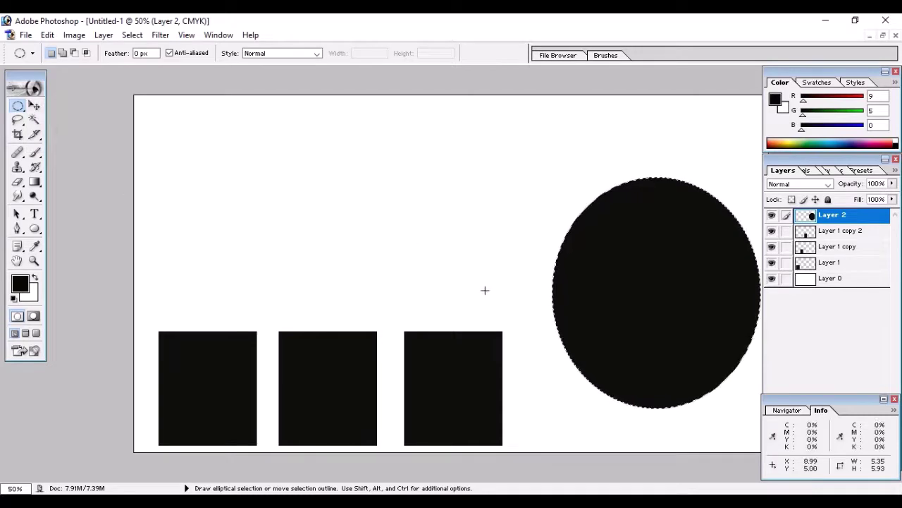
- Open the yellow-cap portrait photo
{"action": "left_click", "coordinate": [25, 36]}
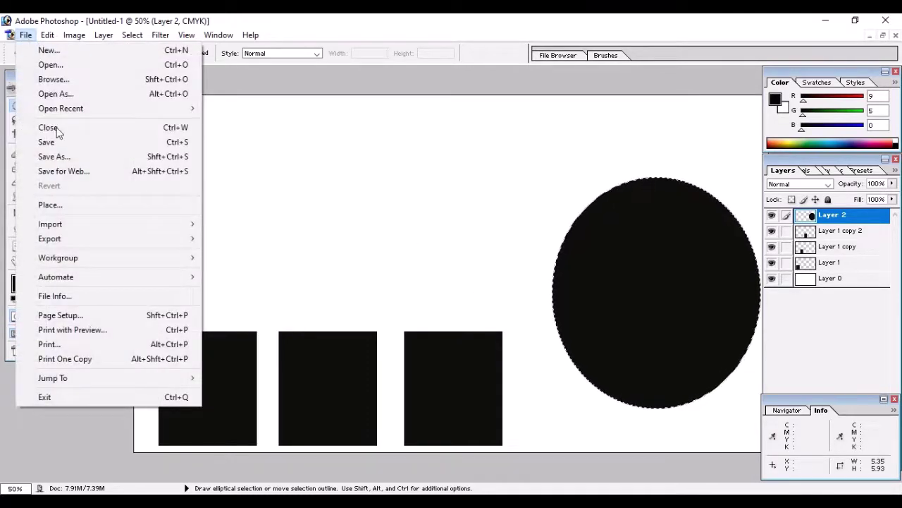
{"action": "left_click", "coordinate": [65, 65]}
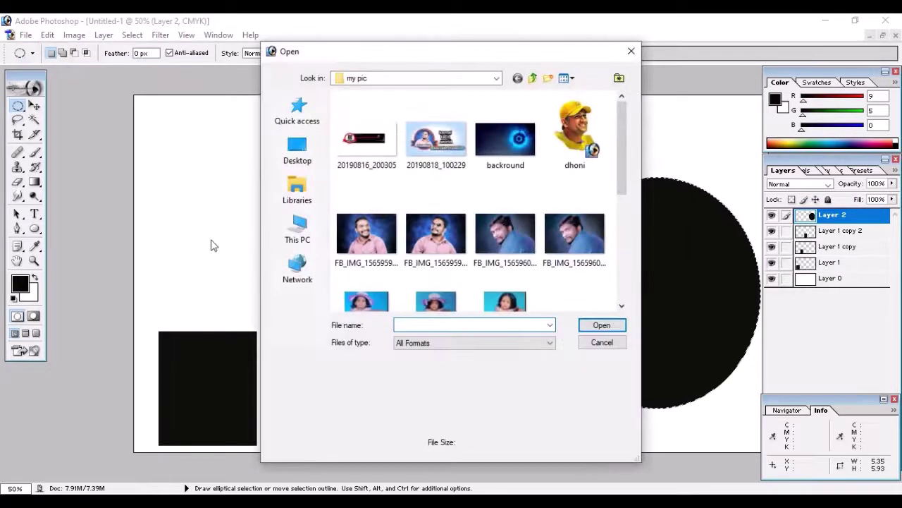
{"action": "left_click", "coordinate": [577, 131]}
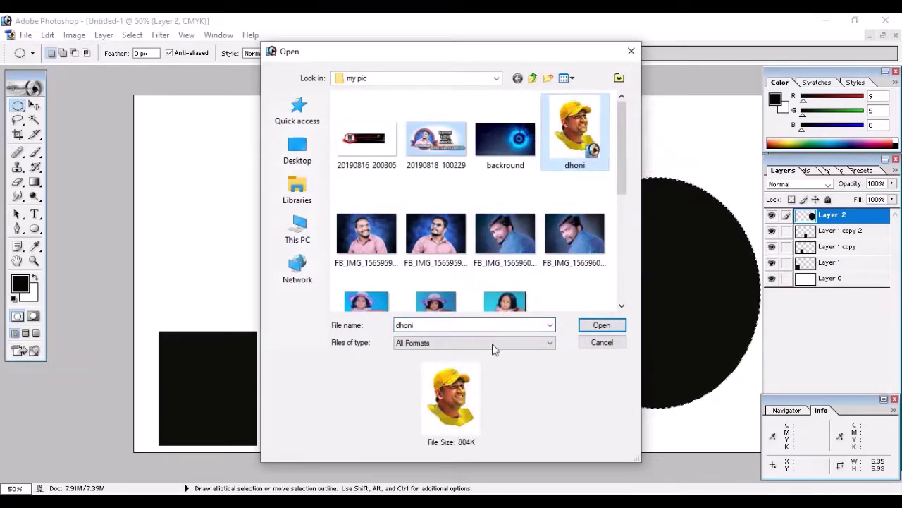
{"action": "left_click", "coordinate": [596, 325]}
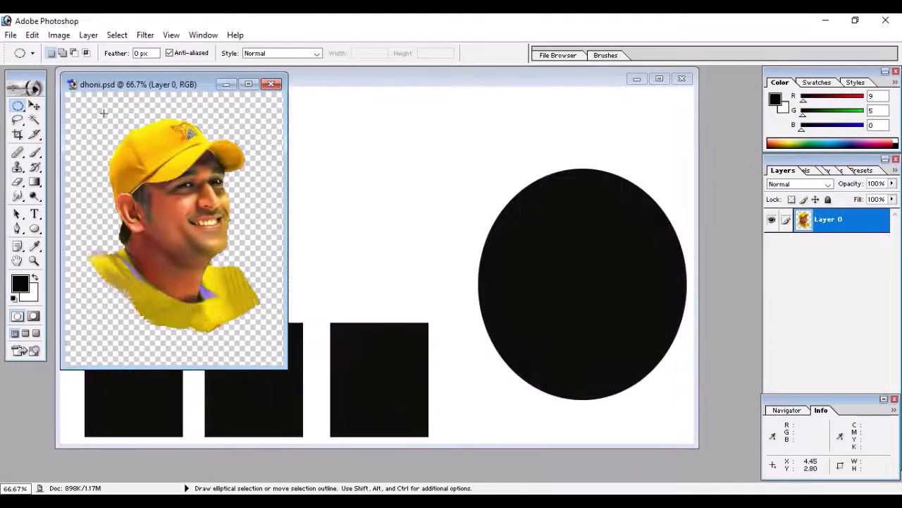
- Open kamal png, kamal 2 and kamal 3 together in one selection
{"action": "left_click", "coordinate": [11, 34]}
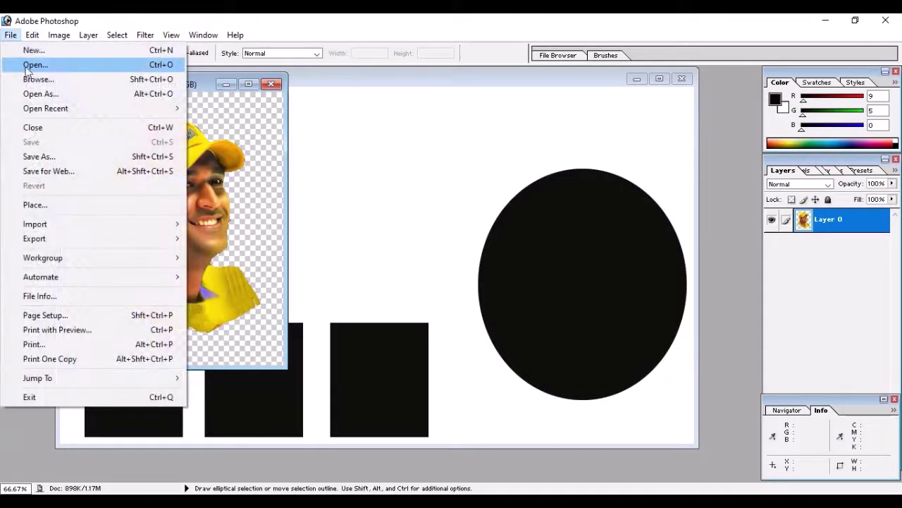
{"action": "left_click", "coordinate": [27, 65]}
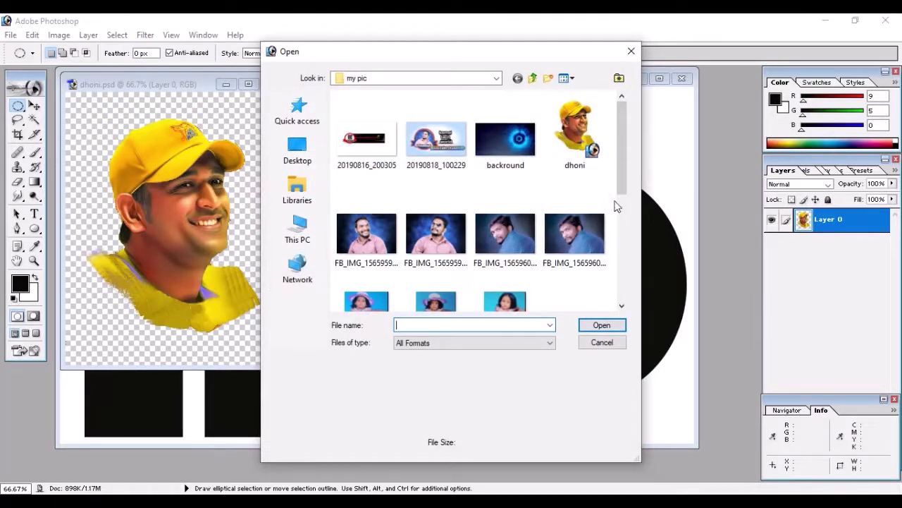
{"action": "left_click_drag", "start_coordinate": [623, 189], "coordinate": [622, 270]}
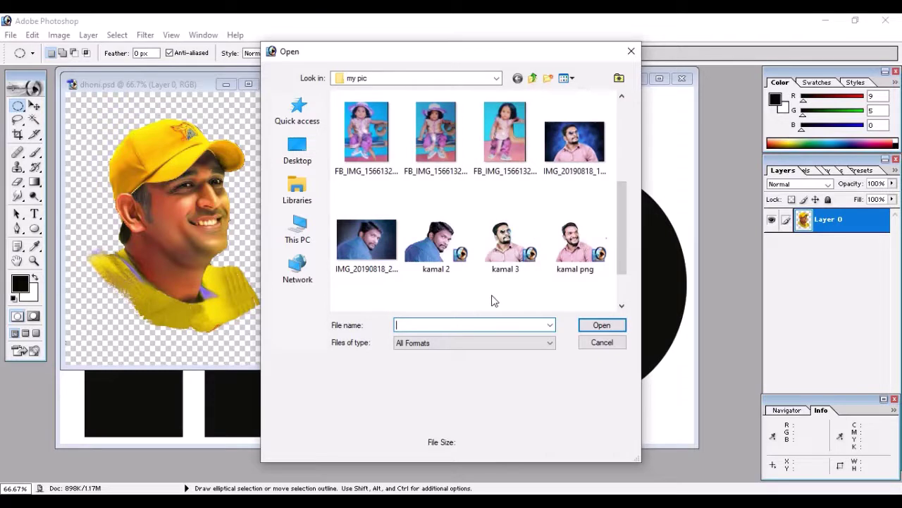
{"action": "left_click", "coordinate": [435, 244]}
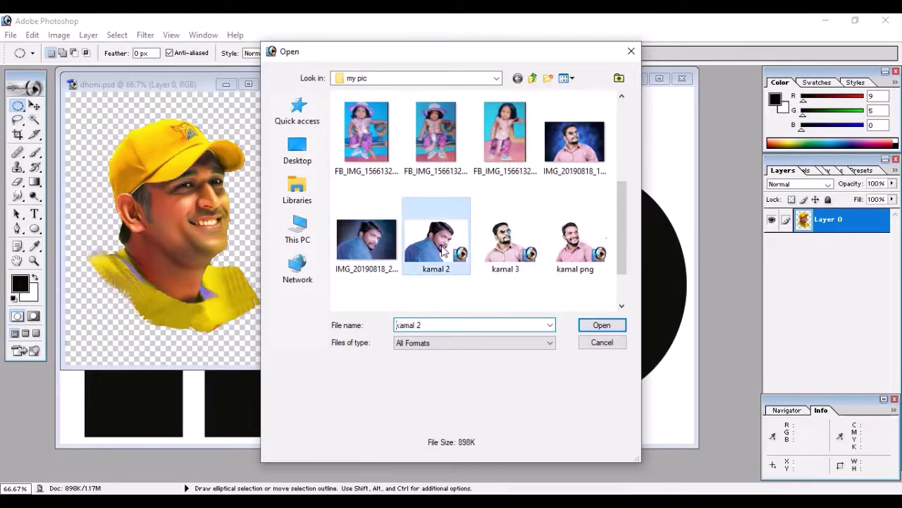
{"action": "left_click", "coordinate": [506, 247], "text": "ctrl"}
{"action": "left_click", "coordinate": [547, 254], "text": "ctrl"}
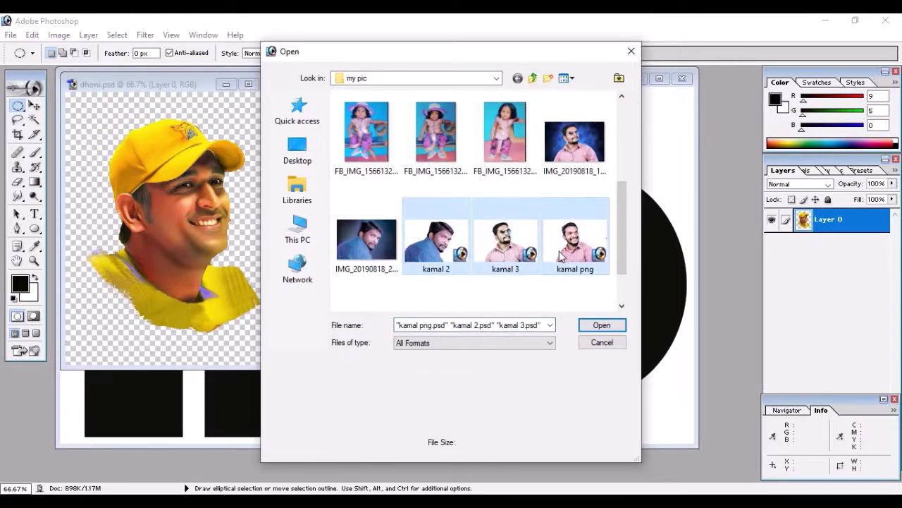
{"action": "left_click", "coordinate": [601, 325]}
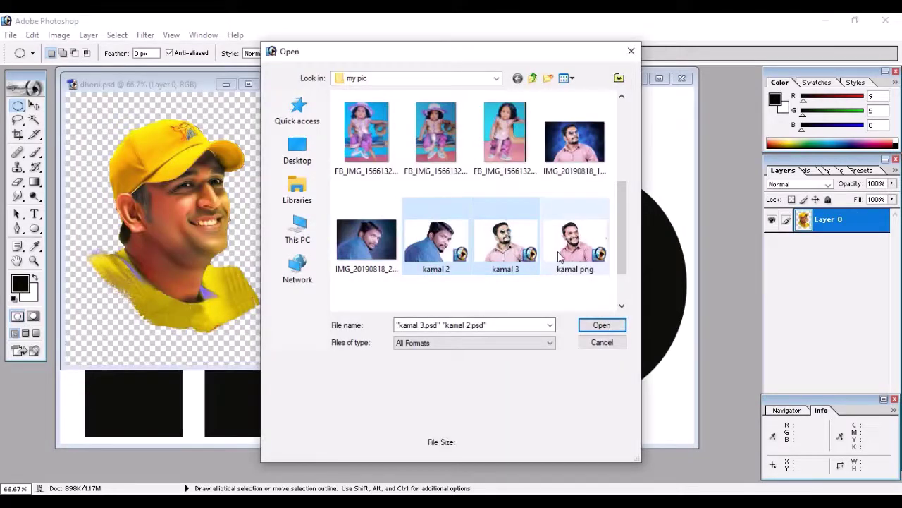
{"action": "left_click", "coordinate": [558, 255], "text": "ctrl"}
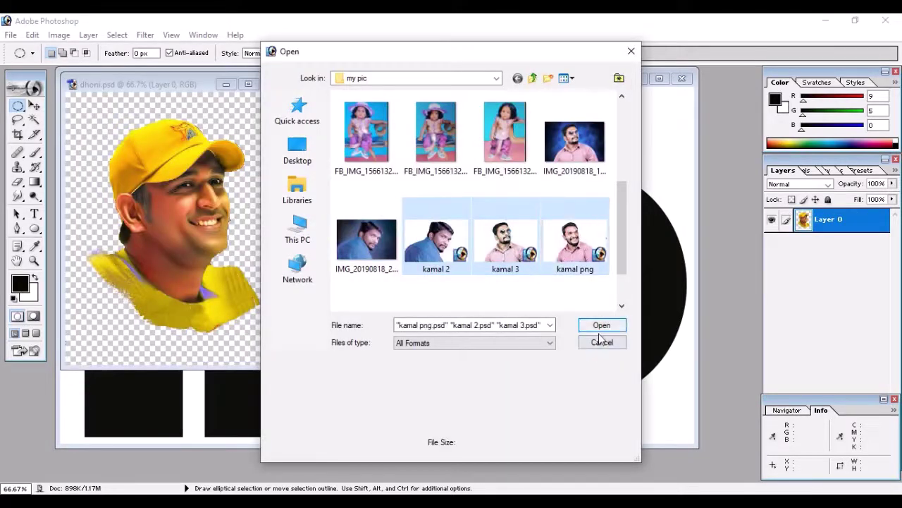
{"action": "left_click", "coordinate": [599, 327]}
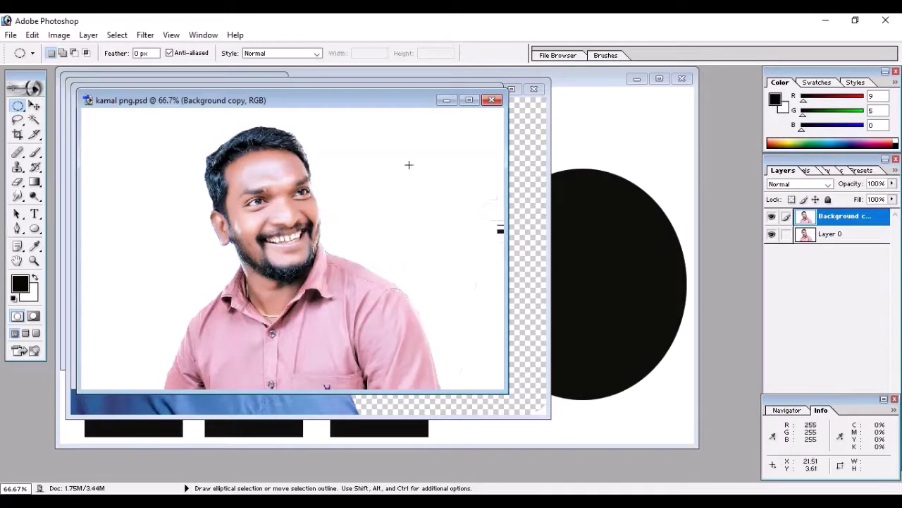
- Drag the pink-shirt portrait into the composition and close kamal 2
{"action": "left_click", "coordinate": [34, 105]}
{"action": "left_click_drag", "start_coordinate": [272, 279], "coordinate": [277, 280]}
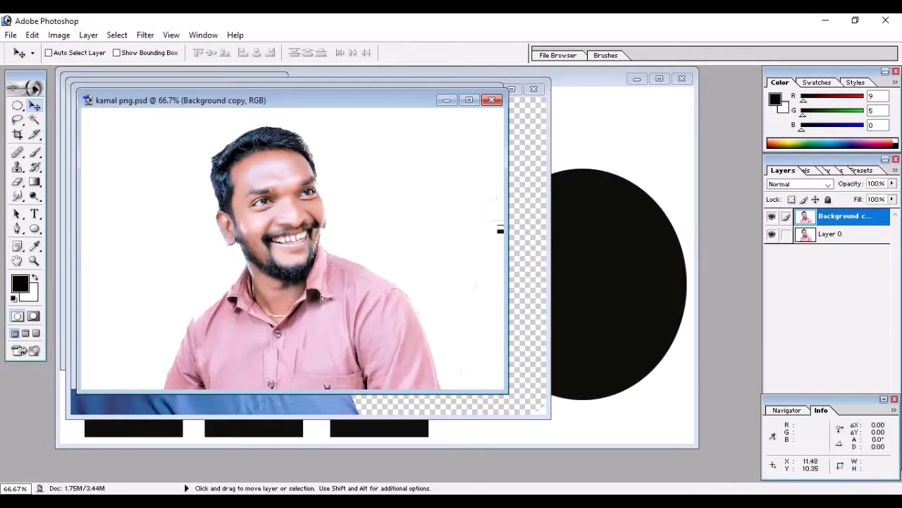
{"action": "left_click_drag", "start_coordinate": [321, 299], "coordinate": [527, 291]}
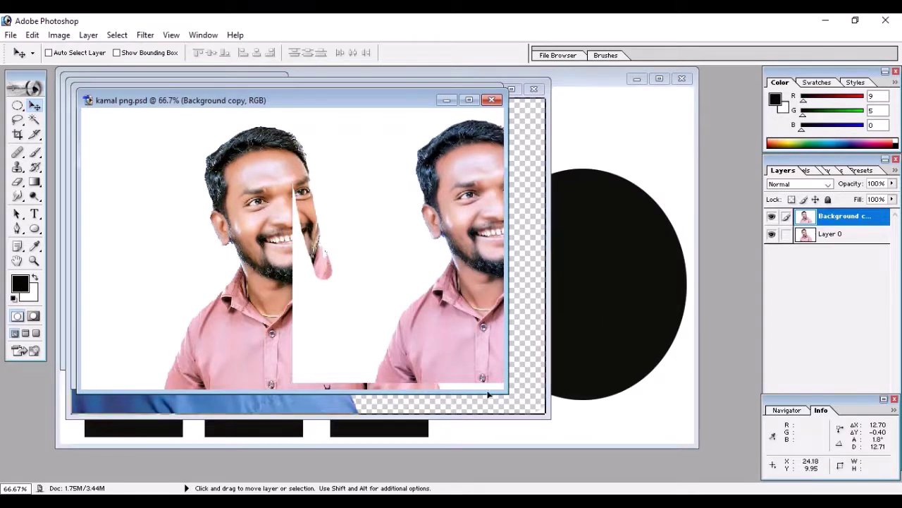
{"action": "left_click_drag", "start_coordinate": [488, 395], "coordinate": [402, 447]}
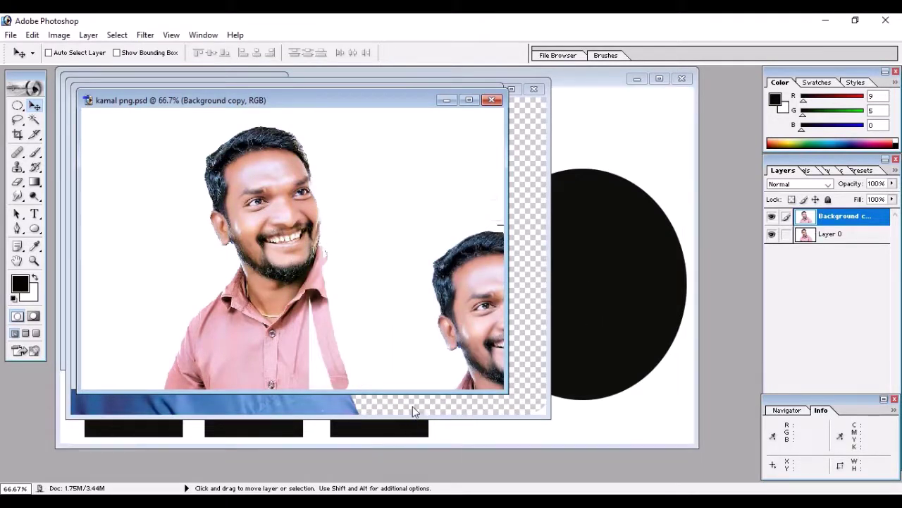
{"action": "key", "text": "ctrl+z"}
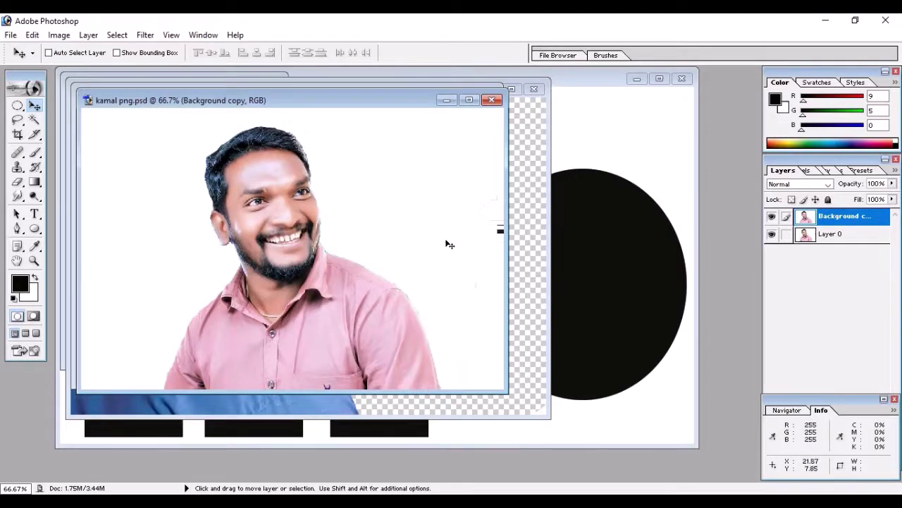
{"action": "left_click_drag", "start_coordinate": [449, 244], "coordinate": [339, 346]}
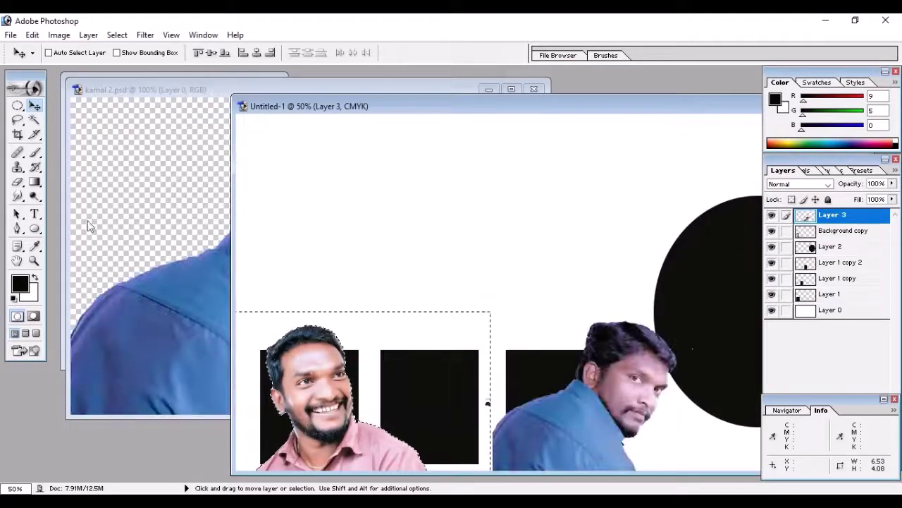
{"action": "left_click", "coordinate": [534, 90]}
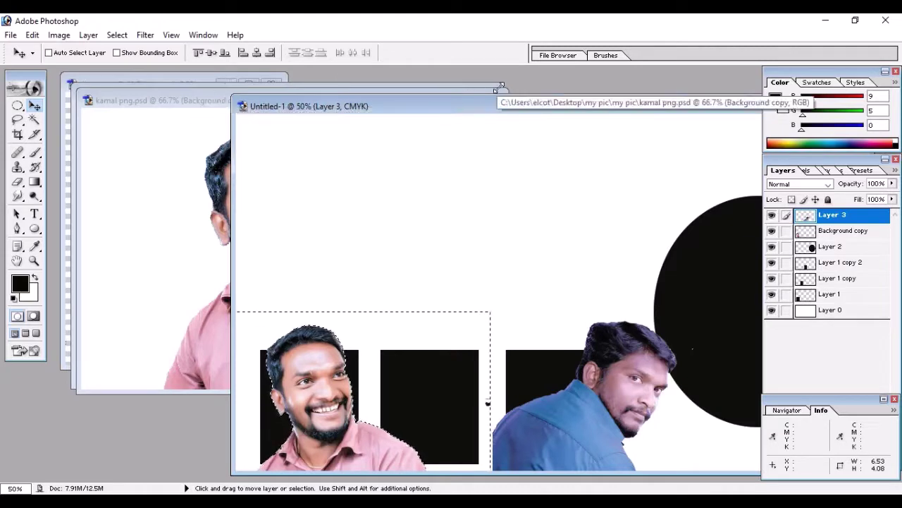
- Copy the yellow-cap portrait into the composition and close its dhoni.psd file
{"action": "left_click", "coordinate": [65, 182]}
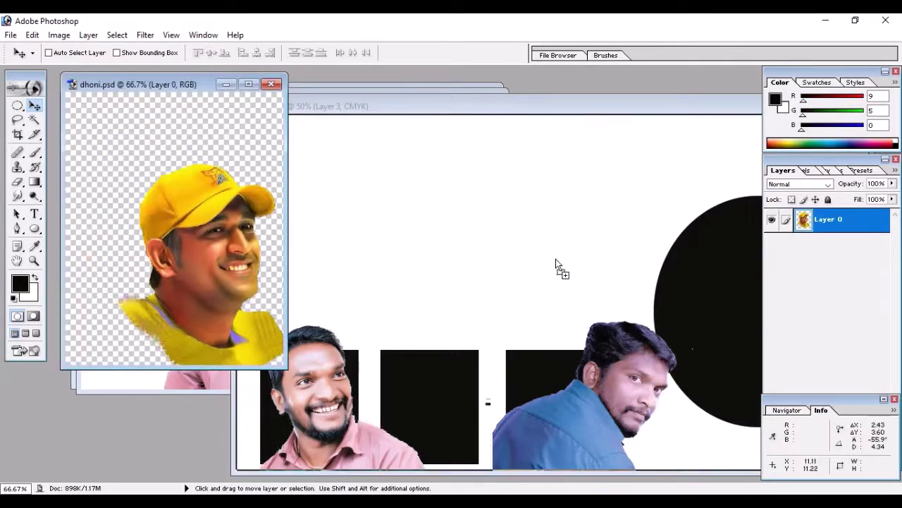
{"action": "left_click_drag", "start_coordinate": [198, 229], "coordinate": [546, 246]}
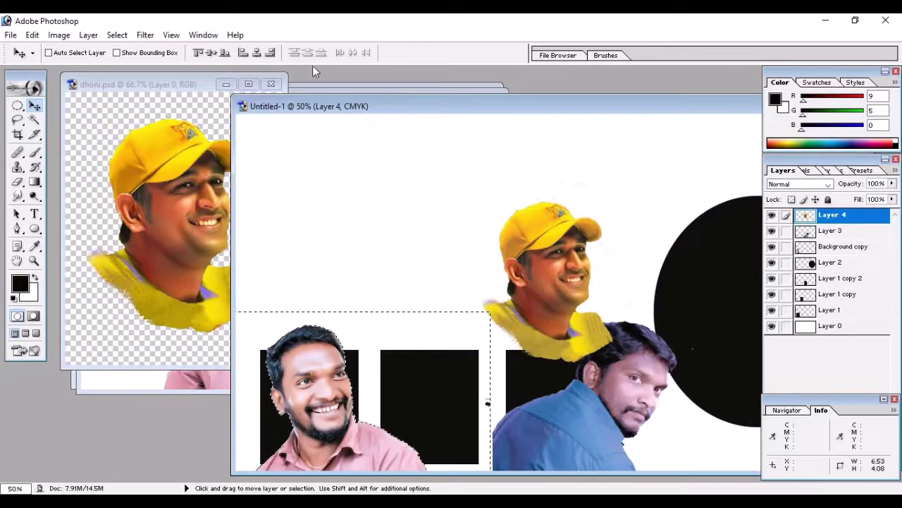
{"action": "left_click", "coordinate": [258, 85]}
{"action": "key", "text": "ctrl+w"}
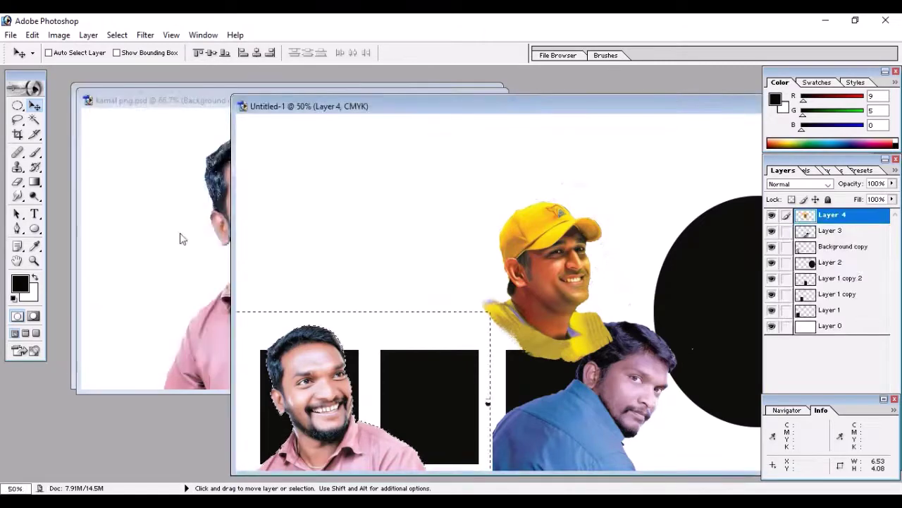
{"action": "left_click", "coordinate": [106, 153]}
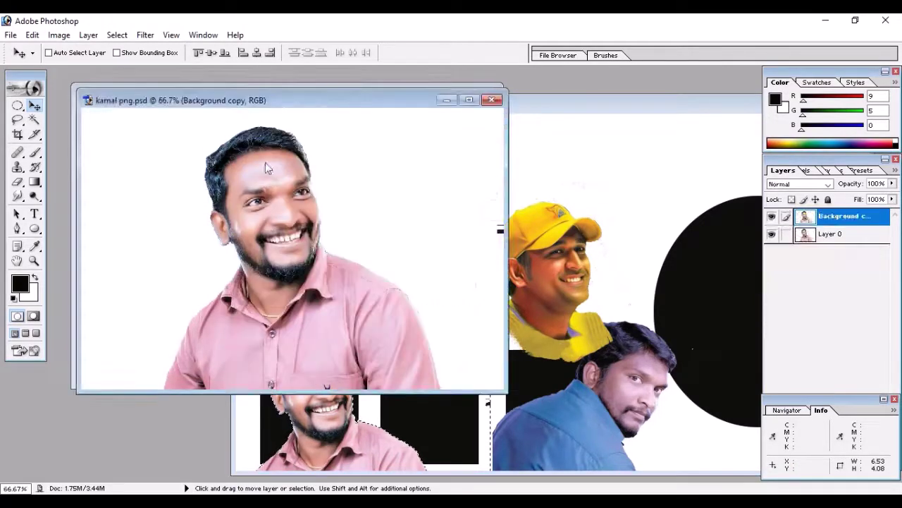
- Add the kamal 3 sunglasses portrait as Layer 5, closing kamal png and kamal 3
{"action": "left_click", "coordinate": [492, 101]}
{"action": "left_click", "coordinate": [169, 161]}
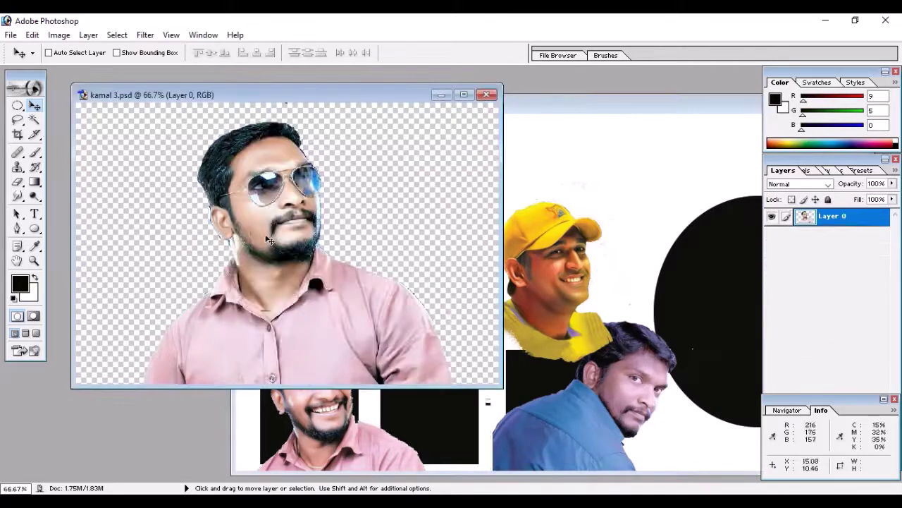
{"action": "left_click_drag", "start_coordinate": [169, 161], "coordinate": [702, 358]}
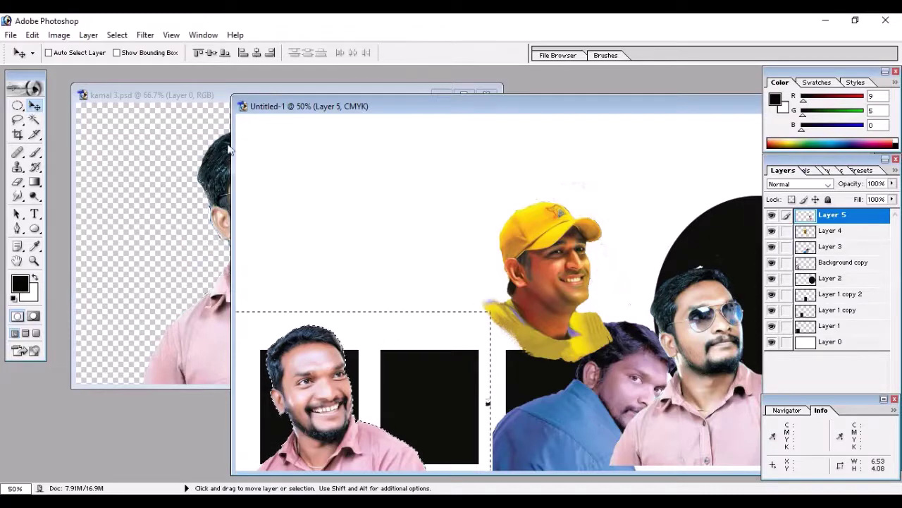
{"action": "left_click", "coordinate": [491, 94]}
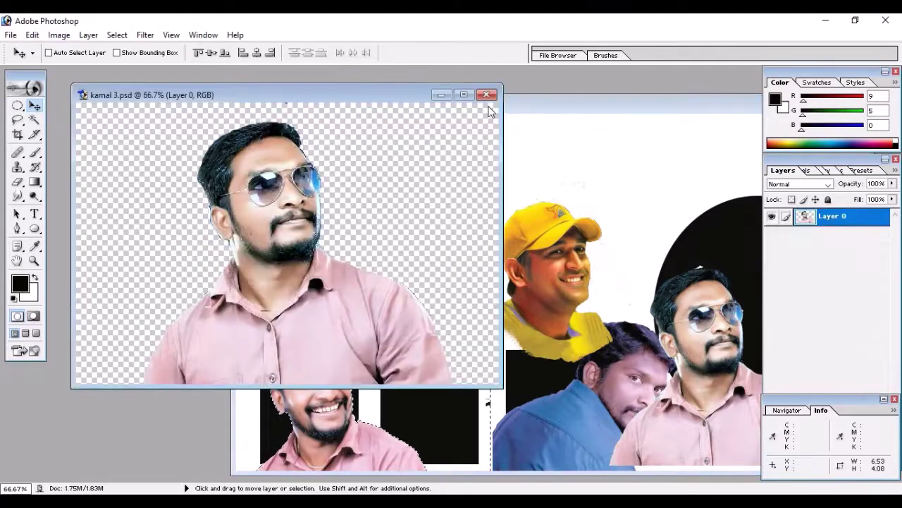
{"action": "left_click_drag", "start_coordinate": [504, 109], "coordinate": [356, 79]}
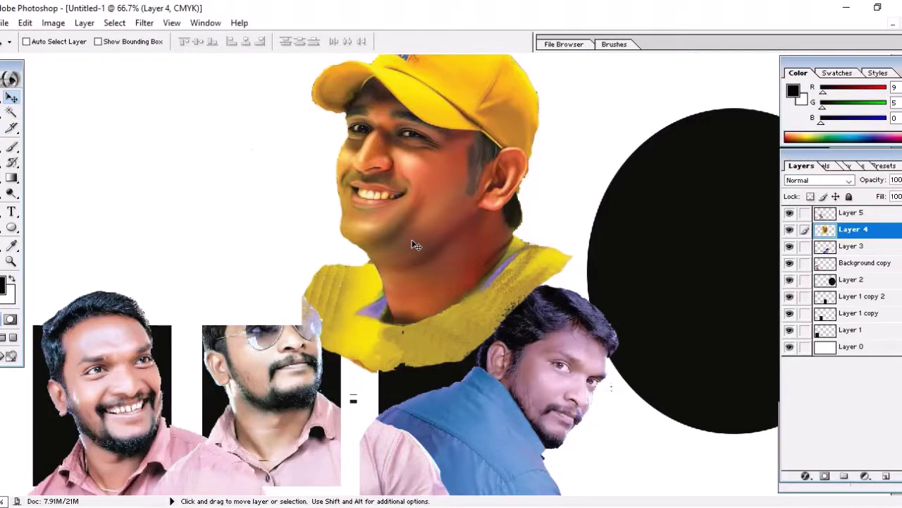
- Free-transform Layer 4's yellow-cap portrait onto the black oval, scaled to about 84%
{"action": "key", "text": "ctrl+t"}
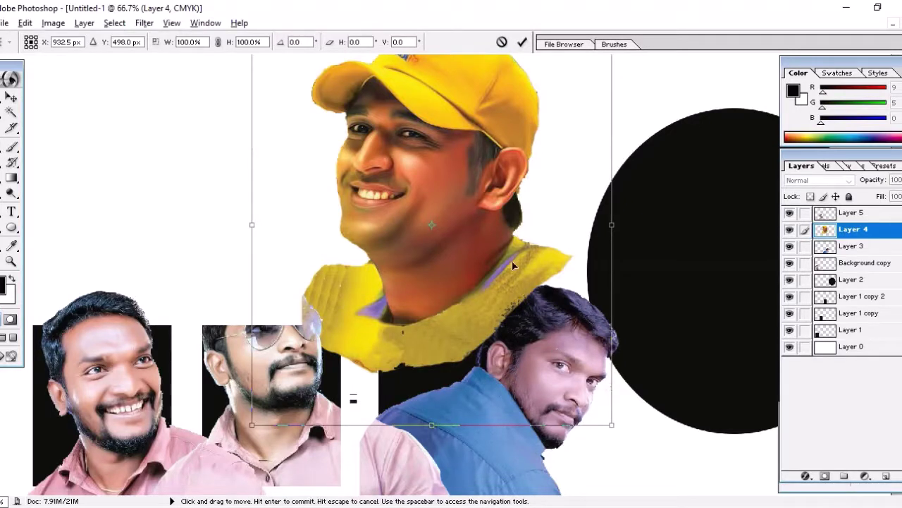
{"action": "mouse_move", "coordinate": [509, 258]}
{"action": "left_mouse_down"}
{"action": "mouse_move", "coordinate": [731, 303]}
{"action": "mouse_move", "coordinate": [809, 347]}
{"action": "left_mouse_up"}
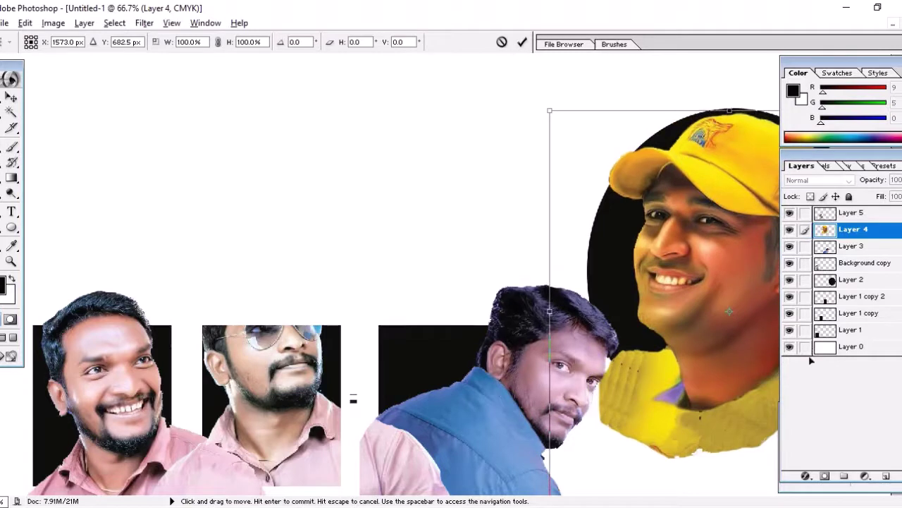
{"action": "left_click_drag", "start_coordinate": [809, 346], "coordinate": [811, 359]}
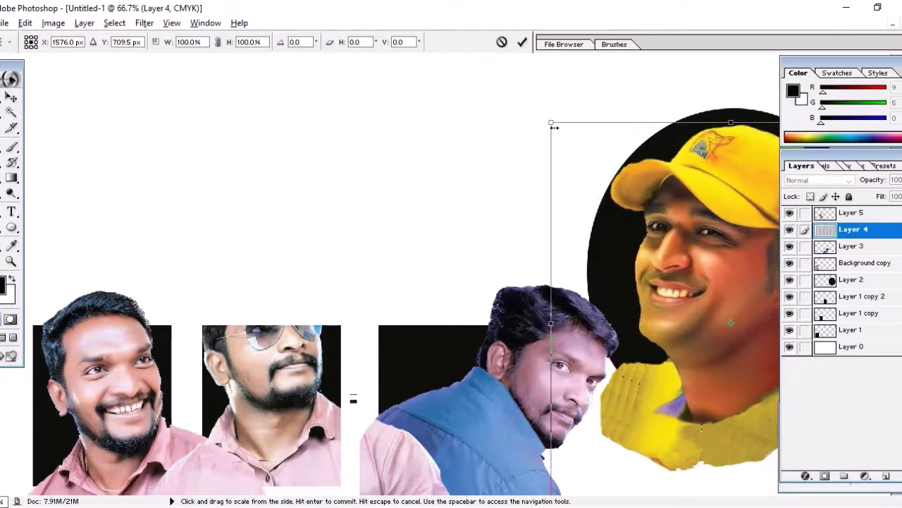
{"action": "left_click_drag", "start_coordinate": [552, 121], "coordinate": [610, 180]}
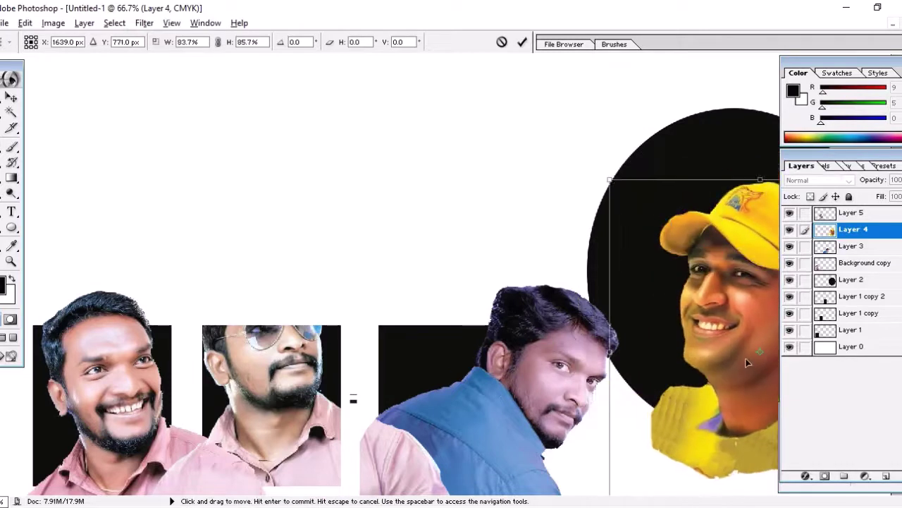
{"action": "mouse_move", "coordinate": [736, 352]}
{"action": "left_mouse_down"}
{"action": "mouse_move", "coordinate": [719, 288]}
{"action": "mouse_move", "coordinate": [715, 310]}
{"action": "left_mouse_up"}
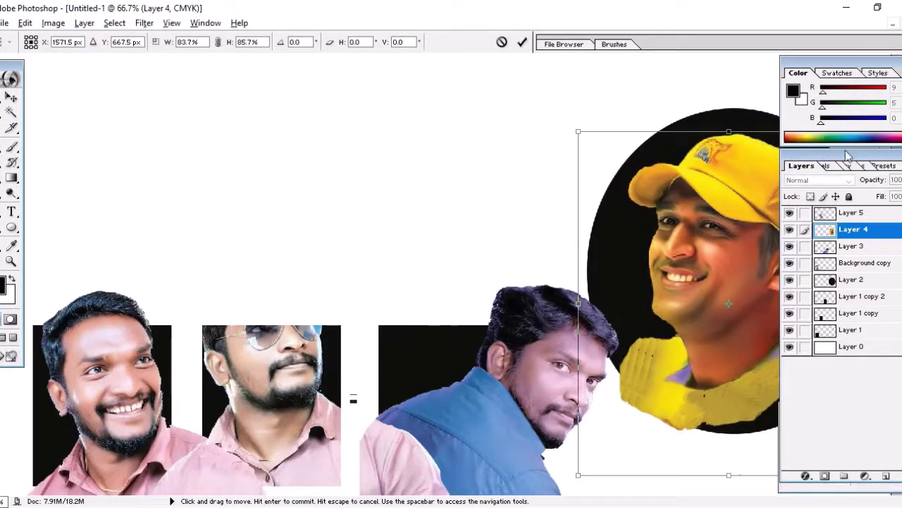
- Scale Layer 5's sunglasses portrait to about 63% over the middle rectangle and apply
{"action": "key", "text": "F8"}
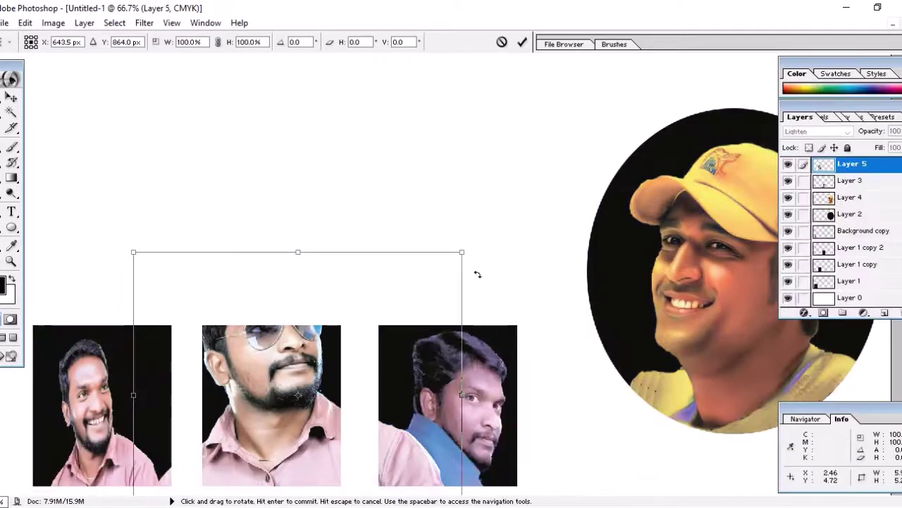
{"action": "left_click_drag", "start_coordinate": [463, 249], "coordinate": [401, 292]}
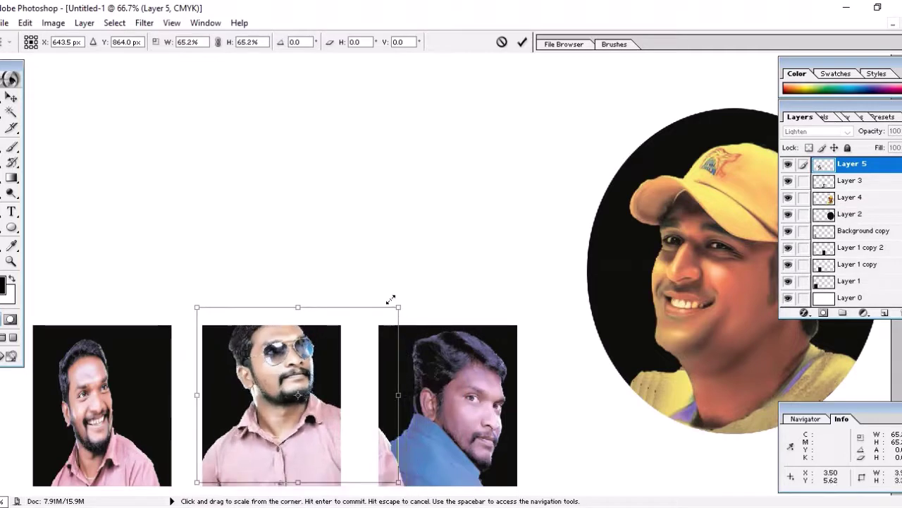
{"action": "left_click_drag", "start_coordinate": [401, 293], "coordinate": [389, 317]}
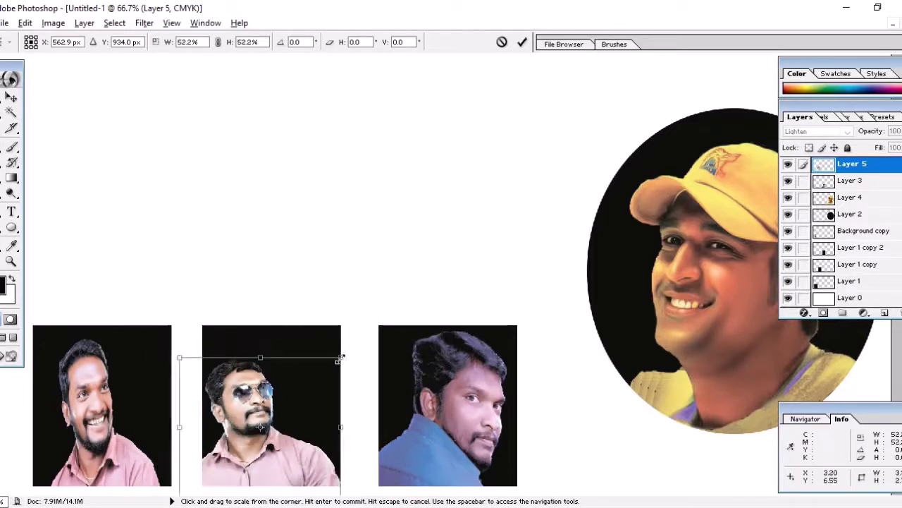
{"action": "left_click_drag", "start_coordinate": [387, 318], "coordinate": [341, 357]}
{"action": "left_click_drag", "start_coordinate": [273, 429], "coordinate": [319, 404]}
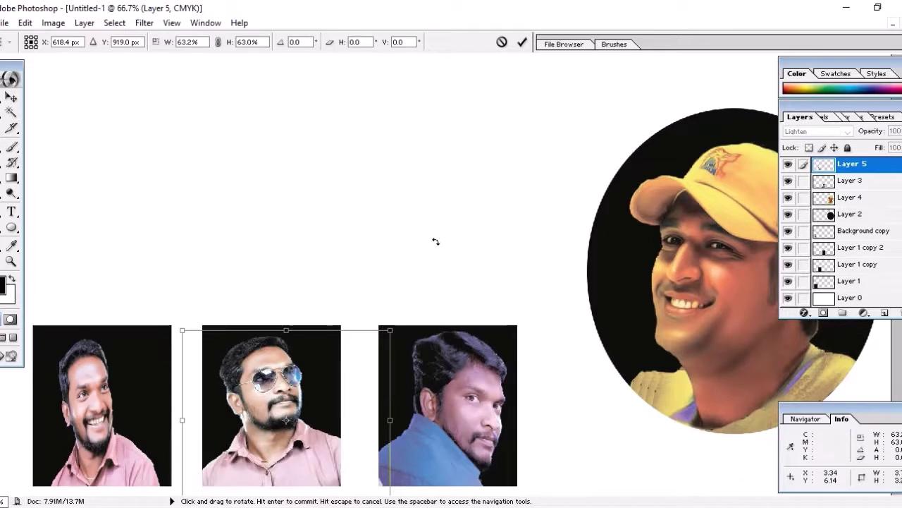
{"action": "left_click", "coordinate": [11, 97]}
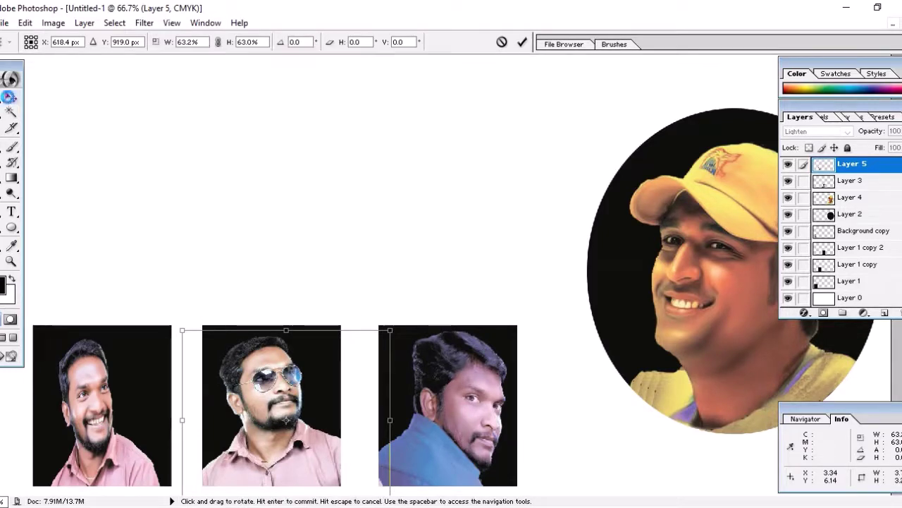
{"action": "left_click", "coordinate": [383, 199]}
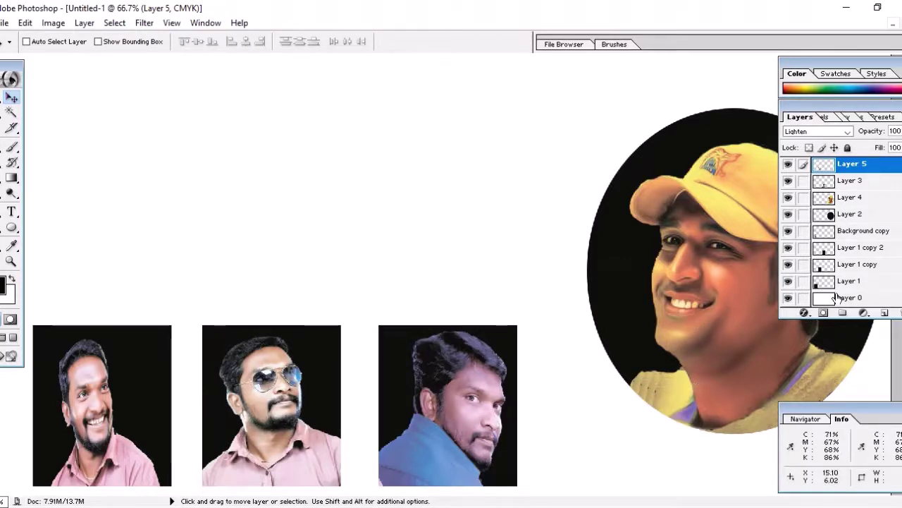
- Step down to Layer 0 and hide all palettes to show the finished composition
{"action": "key", "text": "alt+bracketleft"}
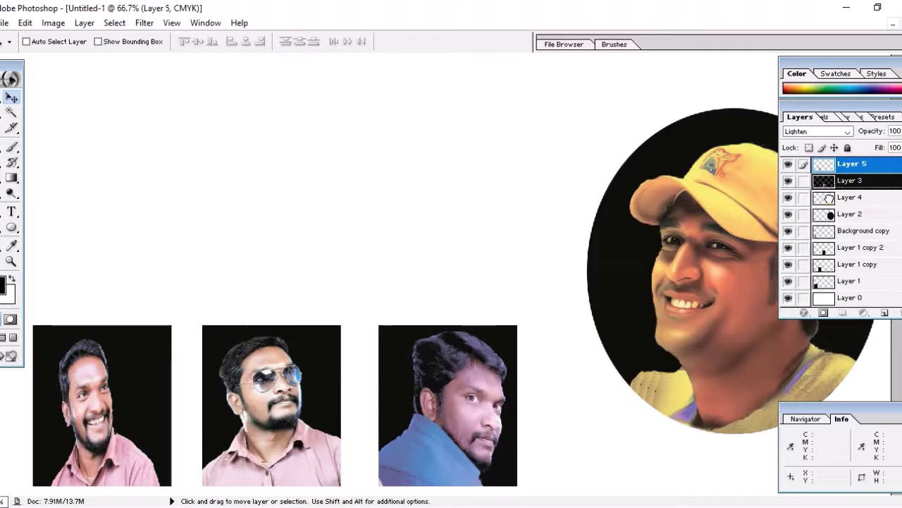
{"action": "key", "text": "alt+bracketleft"}
{"action": "key", "text": "alt+bracketleft"}
{"action": "key", "text": "alt+bracketleft"}
{"action": "key", "text": "alt+bracketleft"}
{"action": "key", "text": "alt+bracketleft"}
{"action": "key", "text": "alt+bracketleft"}
{"action": "key", "text": "Tab"}
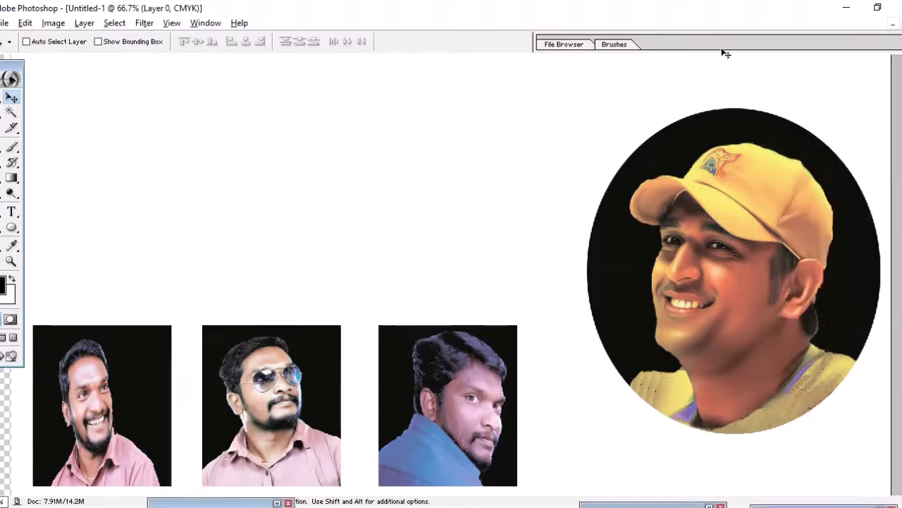